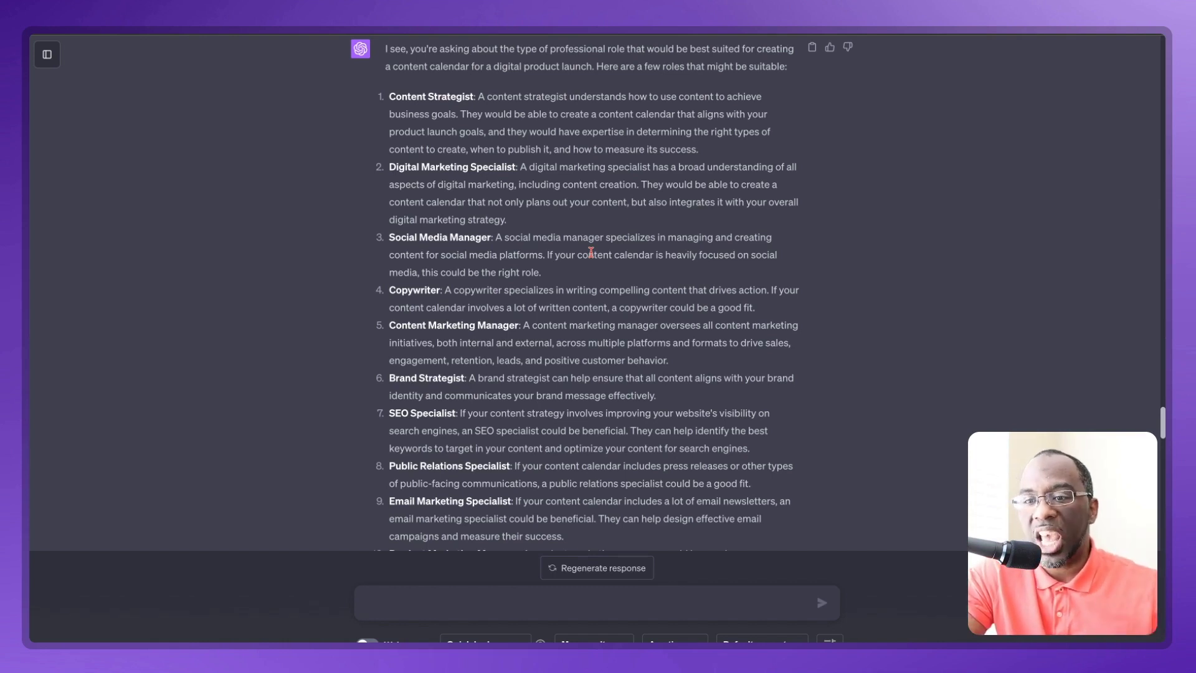
Step: Paste and send a request for one invented word merging all 10 roles, replacing 'As an AI language model'
{"action": "scroll", "coordinate": [591, 253], "scroll_direction": "down", "scroll_amount": 1}
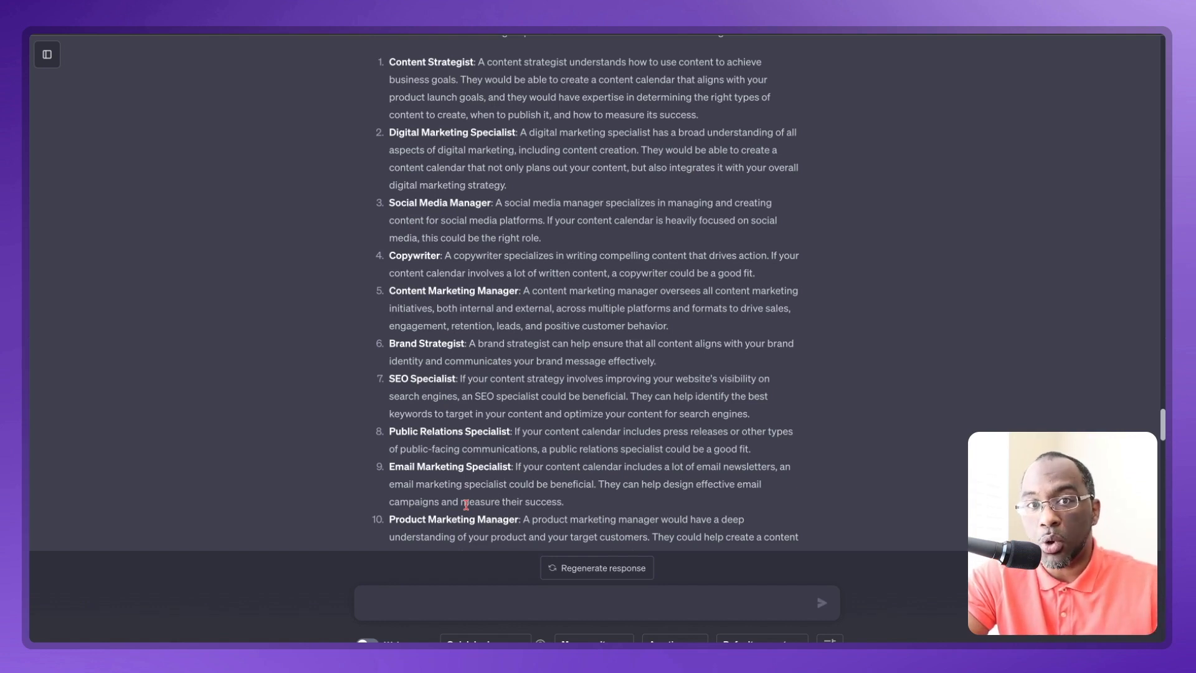
{"action": "type", "text": "Create a new word that does not exist. The definition of this new word will embrace and absorb all 10 of these professional roles and their expertise all into one without  decreasing the skill level of either. We will use this new word for our prompt to replace \"As an AI language model..\"."}
{"action": "key", "text": "Return"}
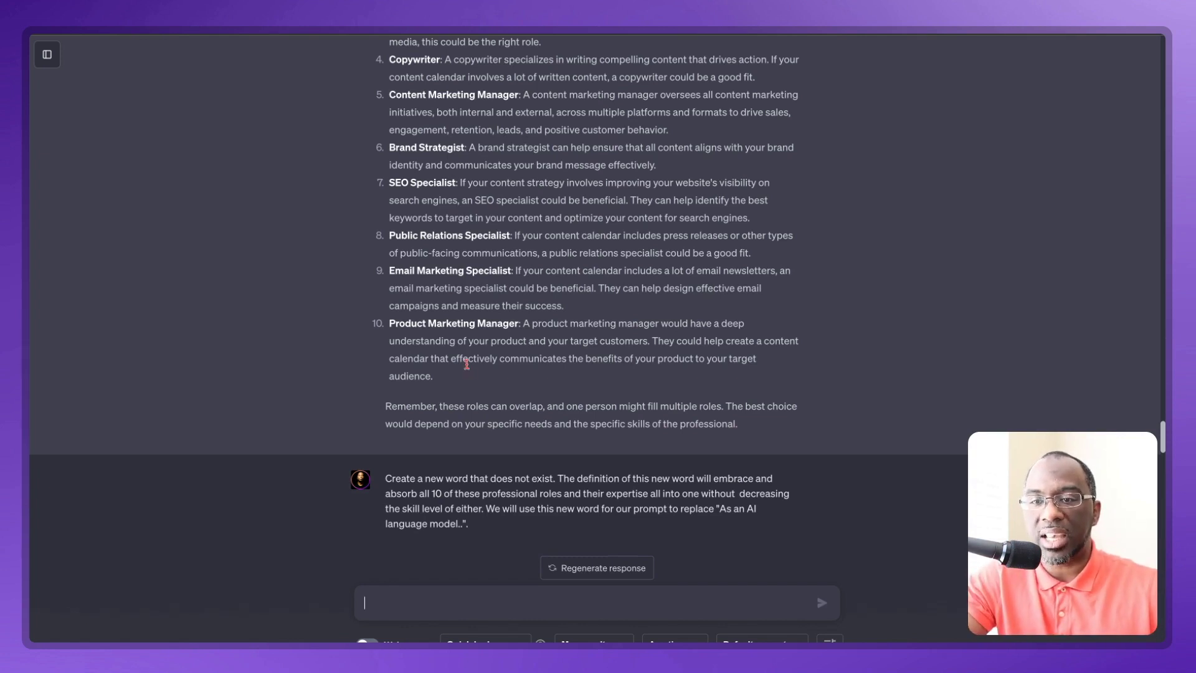
Step: Scroll up to read the coined verb 'Transfluentize' for copywriting, persuading and transforming lives
{"action": "scroll", "coordinate": [467, 364], "scroll_direction": "up", "scroll_amount": 1}
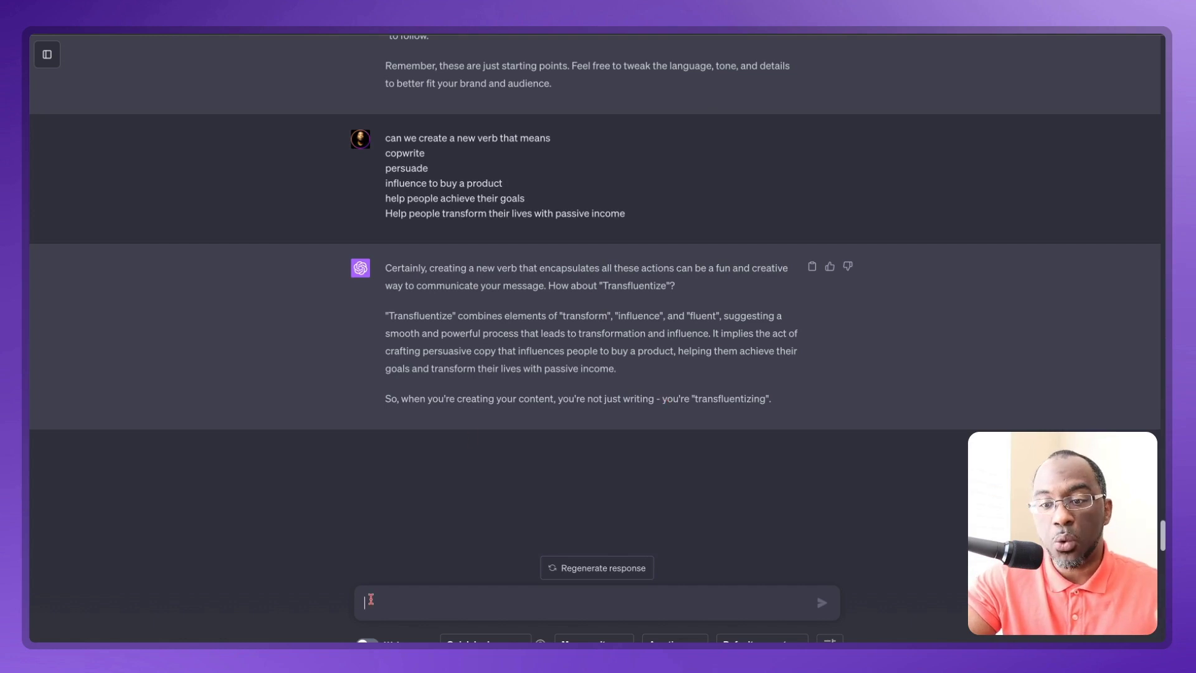
Step: Send 'add this to my promt to make it better' to work Transfluentize into the prompt
{"action": "left_click", "coordinate": [373, 600]}
{"action": "type", "text": "add this to my promt to make it better"}
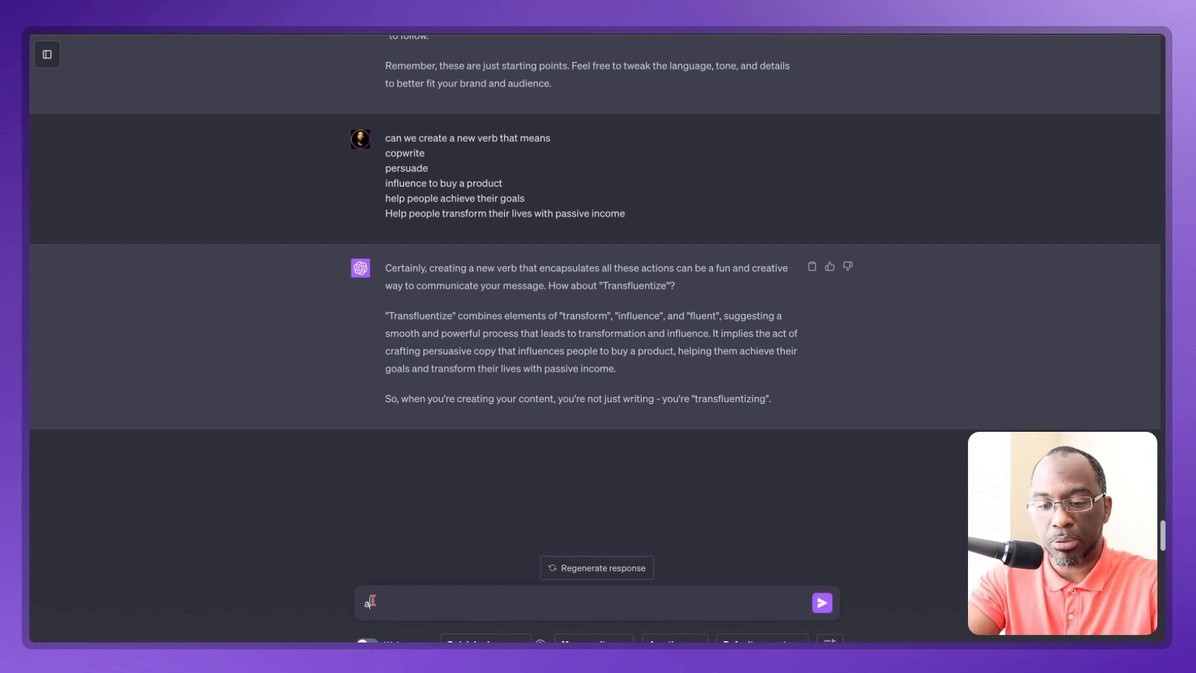
{"action": "key", "text": "Return"}
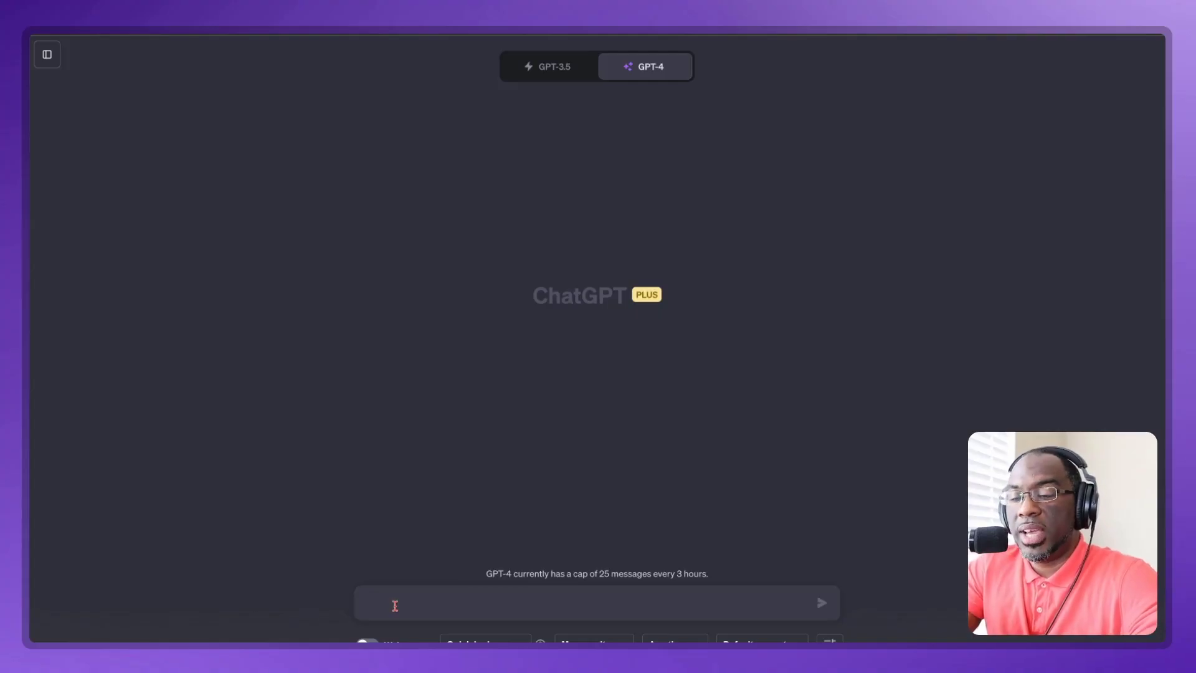
Step: Paste the 12-element list and dictate a request for fixing a 2022 BMW 750 that won't start
{"action": "key", "text": "super+v"}
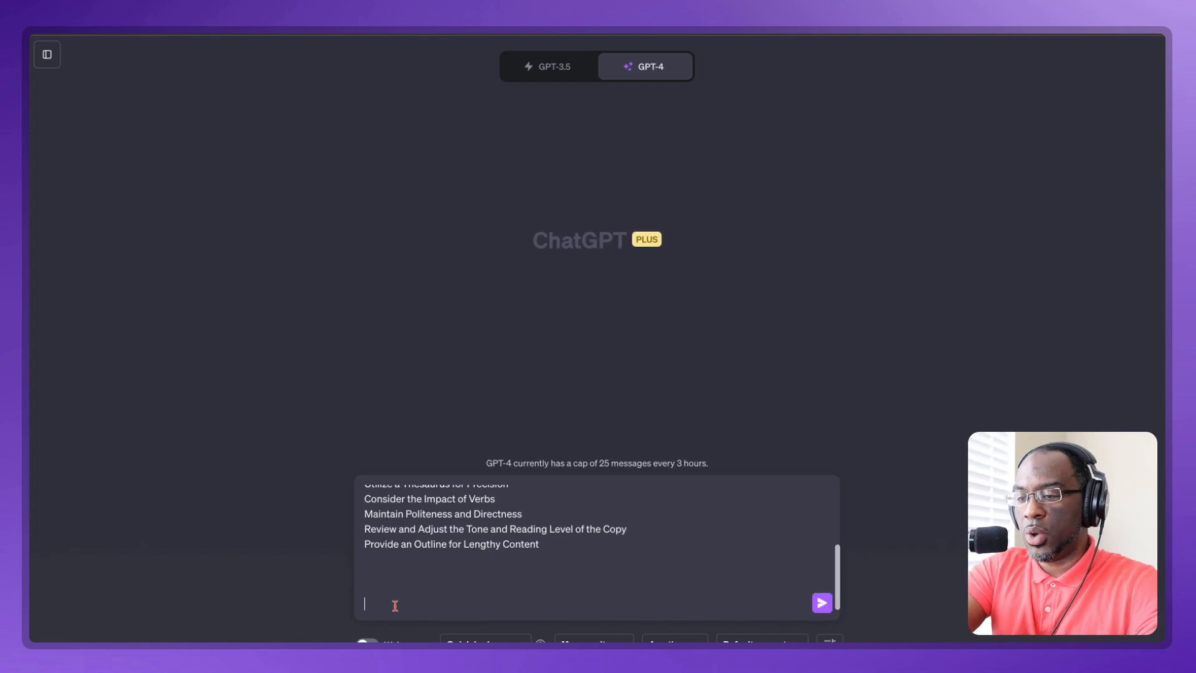
{"action": "scroll", "coordinate": [407, 572], "scroll_direction": "up", "scroll_amount": 3}
{"action": "scroll", "coordinate": [407, 572], "scroll_direction": "down", "scroll_amount": 3}
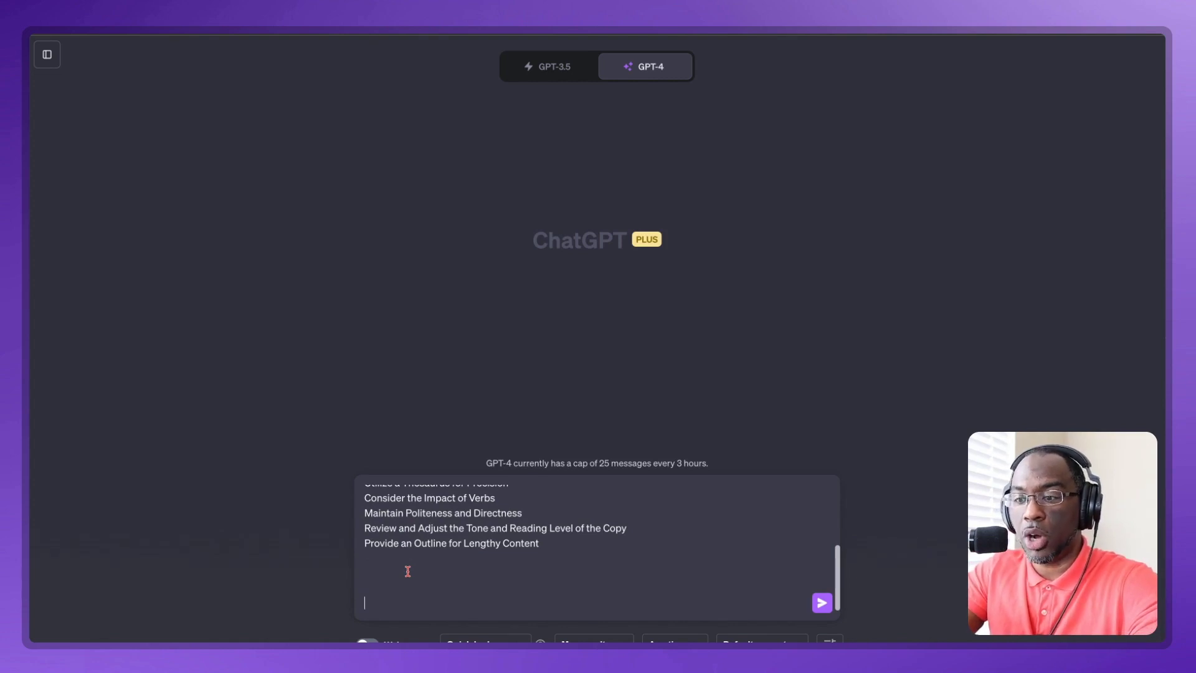
{"action": "scroll", "coordinate": [408, 572], "scroll_direction": "up", "scroll_amount": 1}
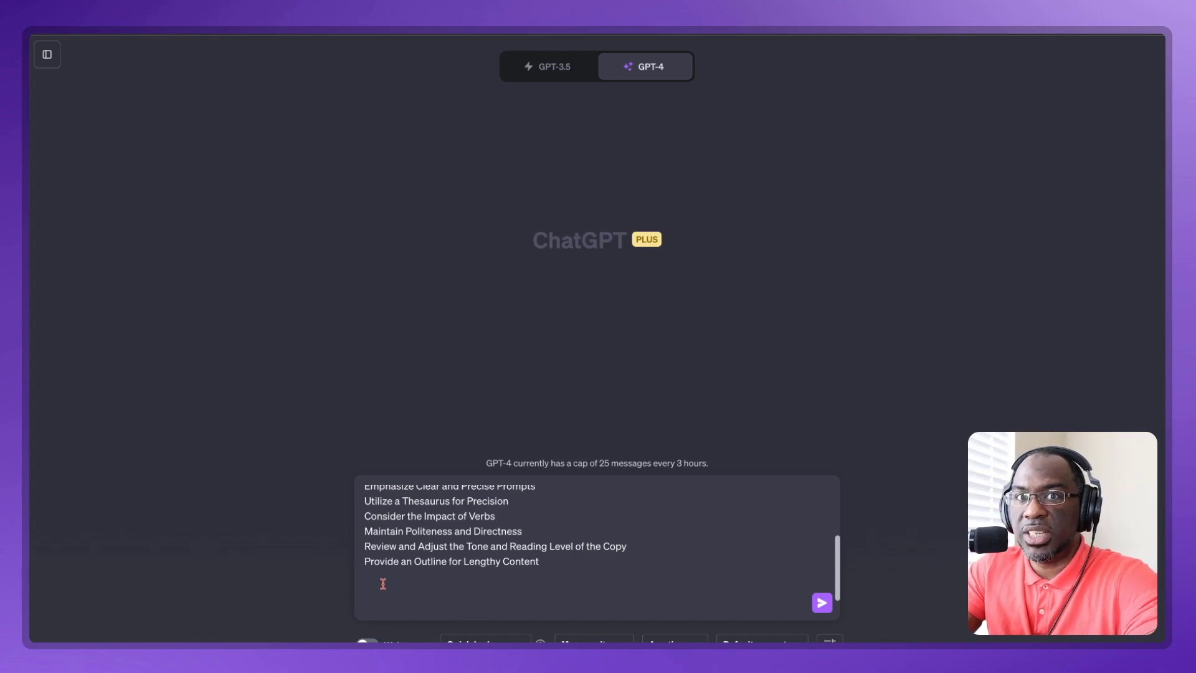
{"action": "key", "text": "F5"}
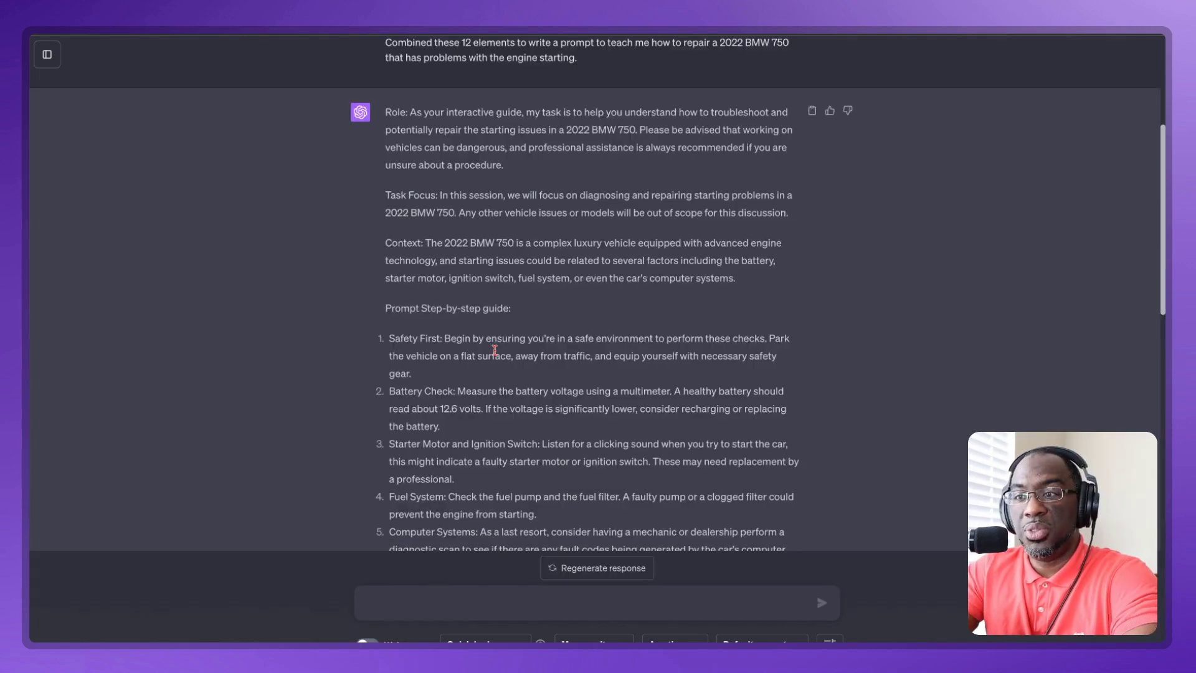
Step: Reply 'proceed' to get the detailed BMW starting-problem troubleshooting walkthrough
{"action": "scroll", "coordinate": [495, 350], "scroll_direction": "down", "scroll_amount": 4}
{"action": "scroll", "coordinate": [494, 350], "scroll_direction": "down", "scroll_amount": 8}
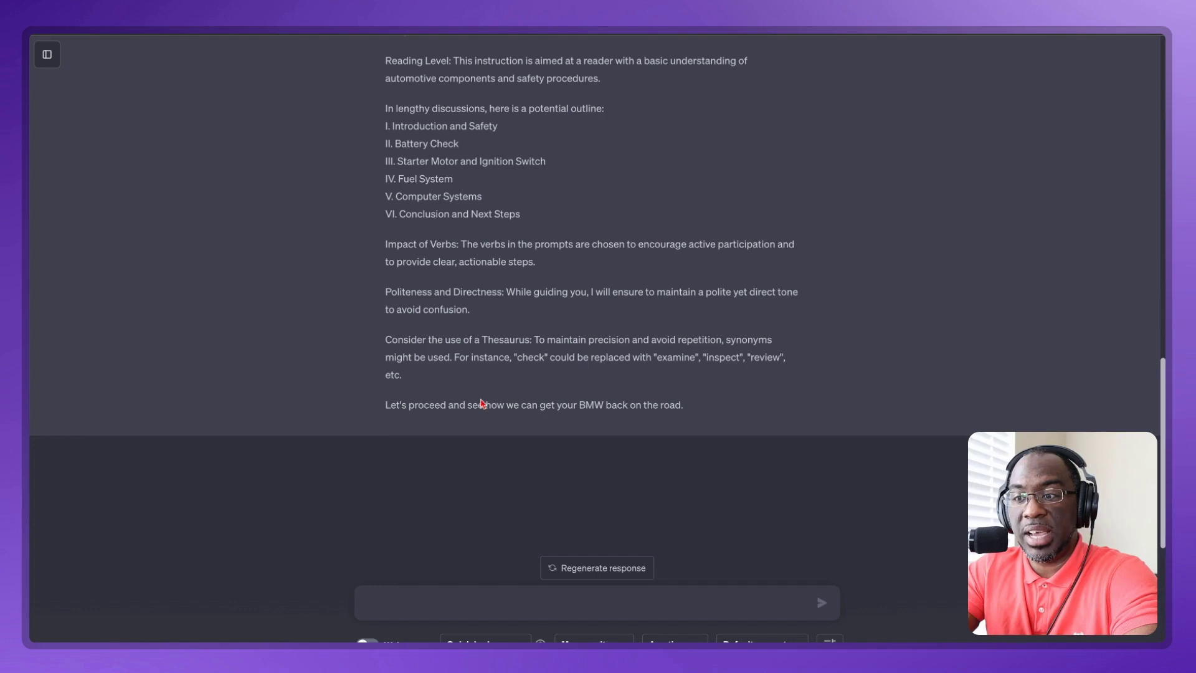
{"action": "type", "text": "proceed"}
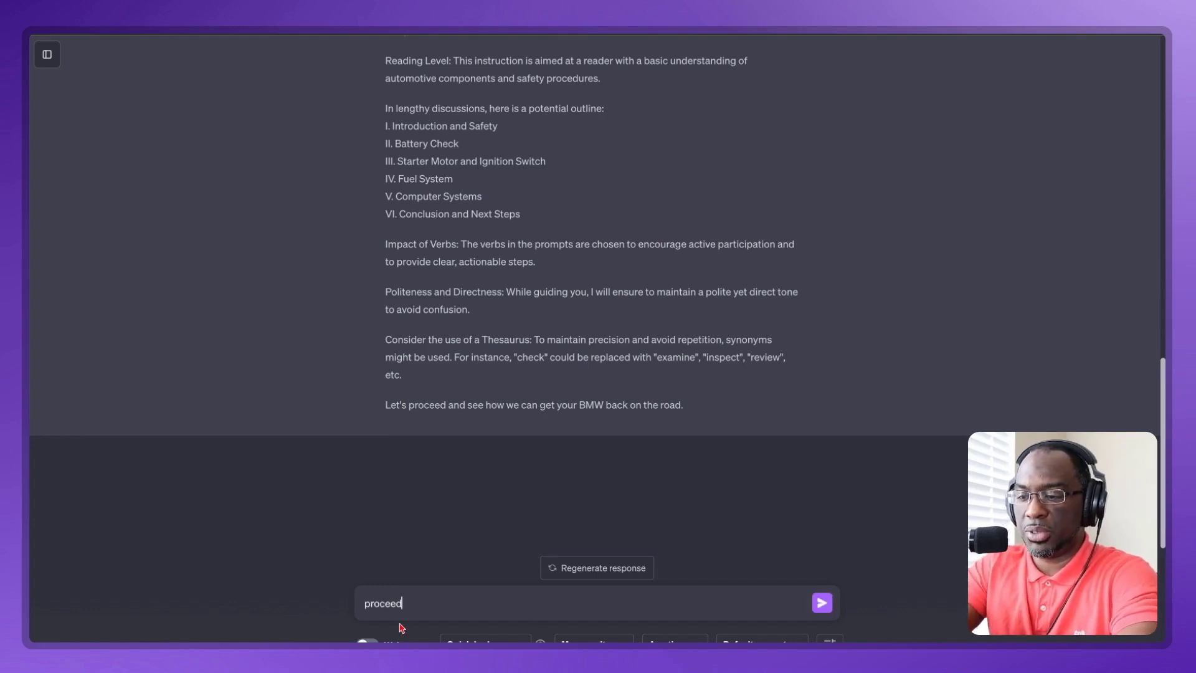
{"action": "key", "text": "Return"}
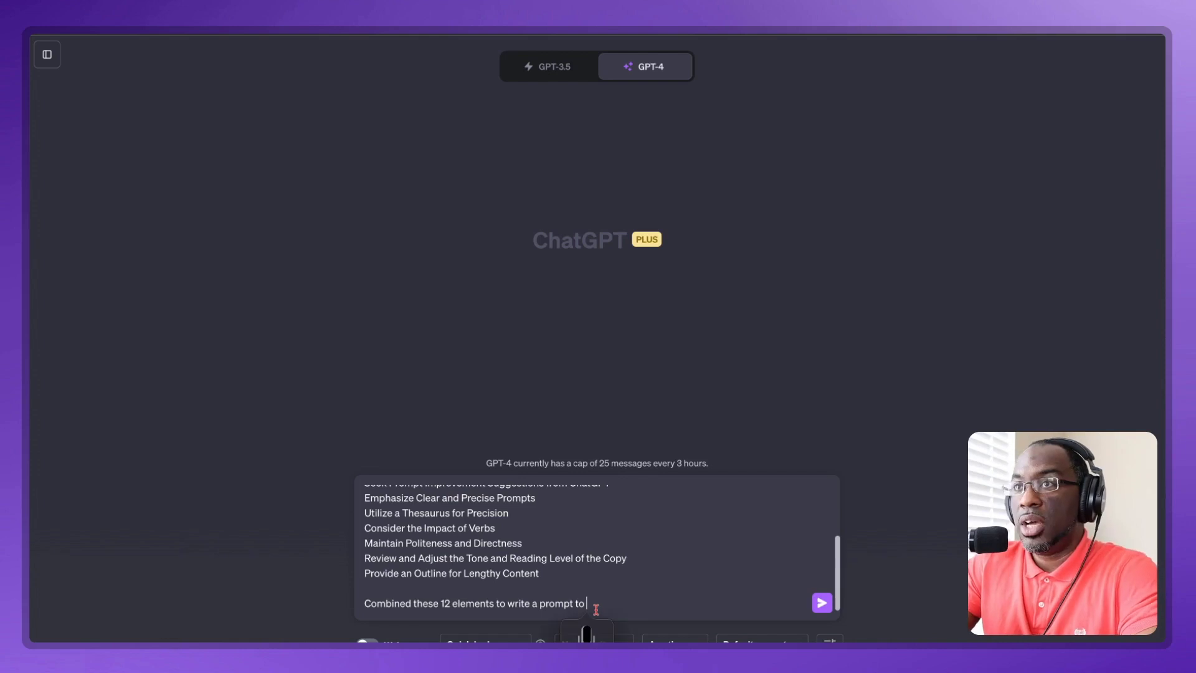
Step: Finish and send the request for a prompt to lose 30 pounds in the next six months
{"action": "type", "text": "elp me lose 30"}
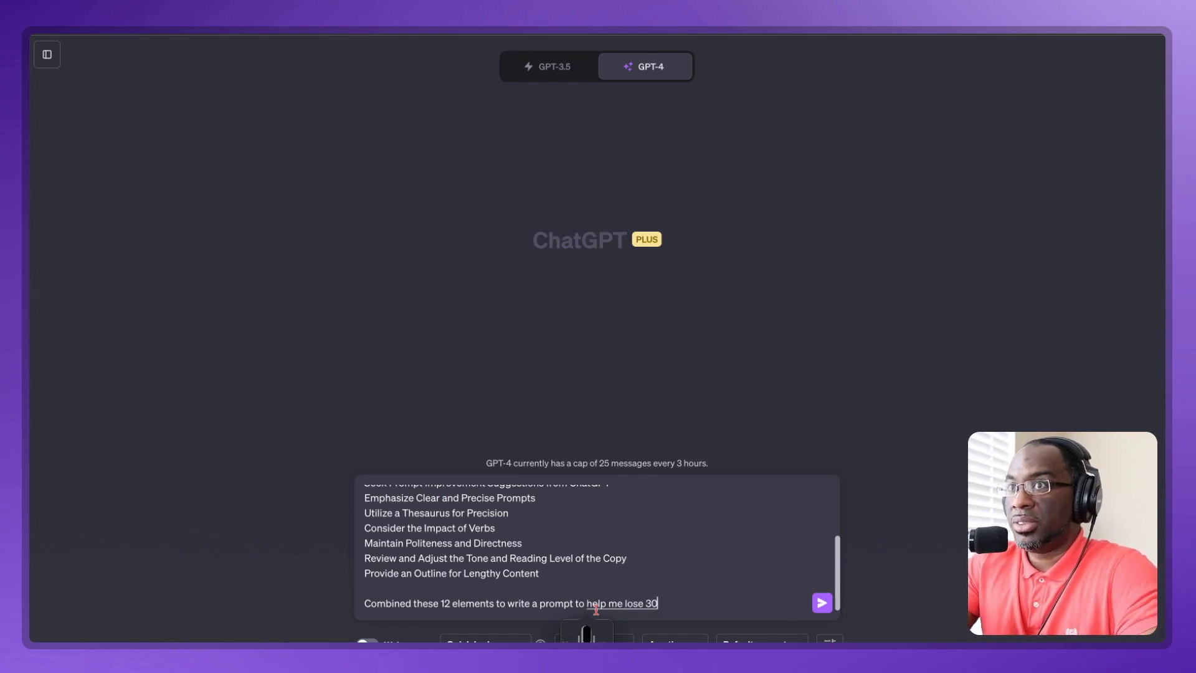
{"action": "type", "text": " pounds in the next six months"}
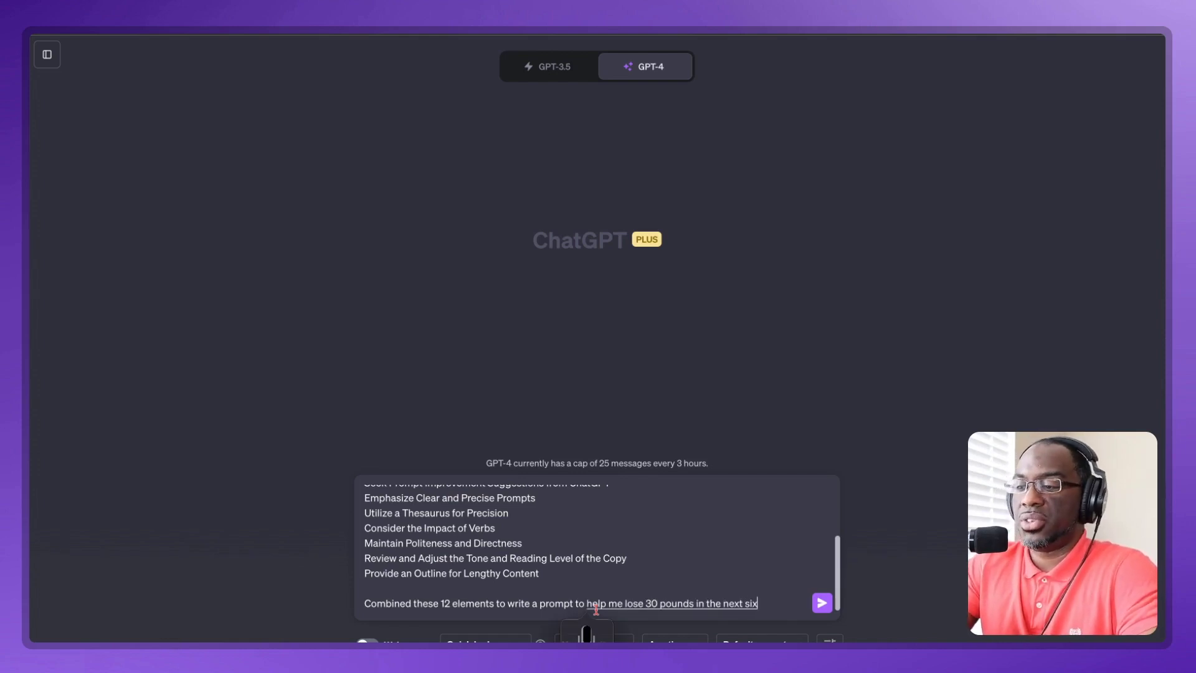
{"action": "left_click", "coordinate": [823, 604]}
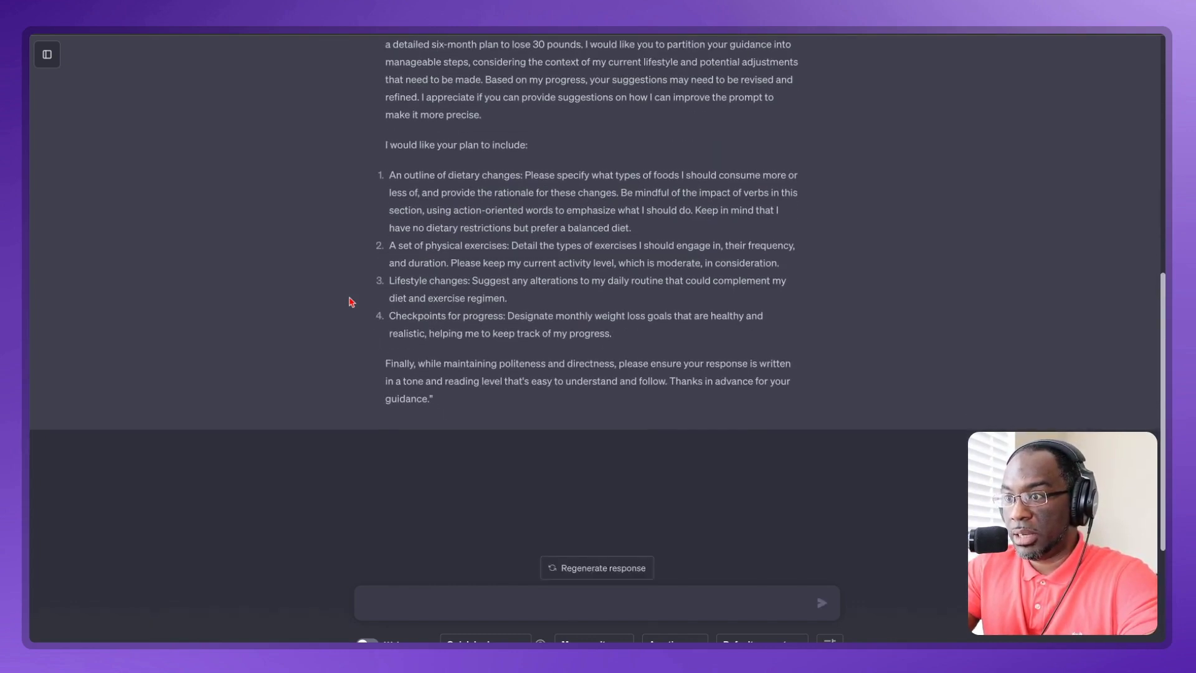
Step: Scroll up to read GPT-4's sample fitness-advisor prompt for losing 30 pounds in six months
{"action": "scroll", "coordinate": [458, 198], "scroll_direction": "up", "scroll_amount": 1}
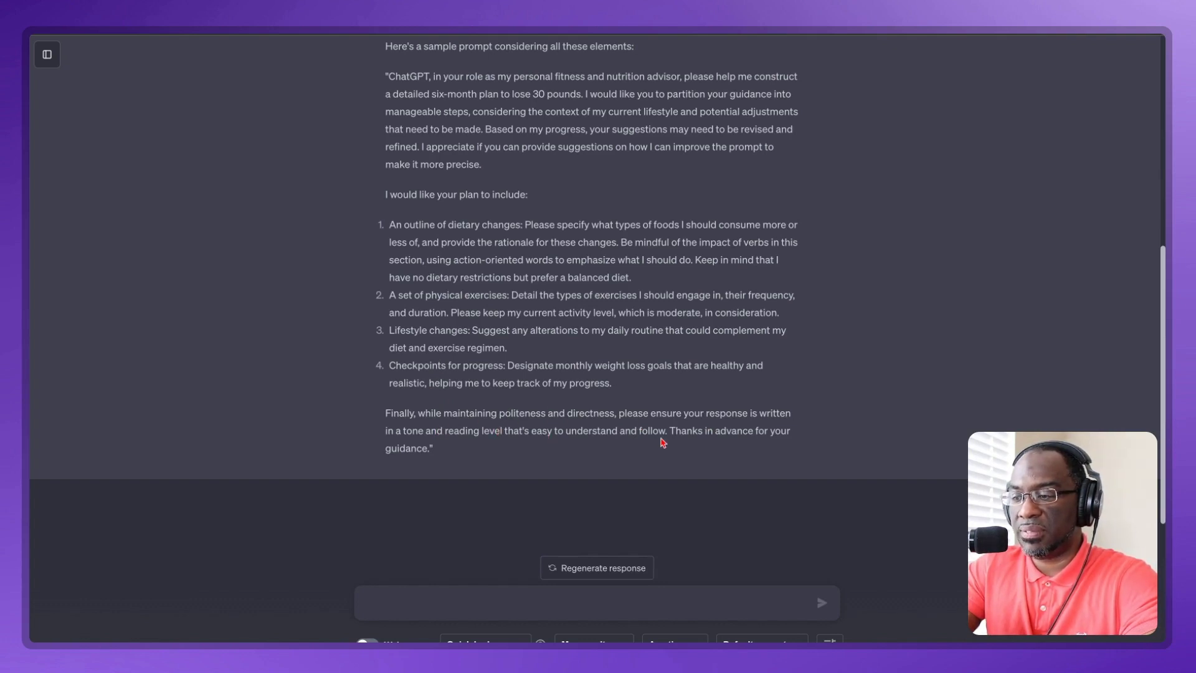
Step: Copy the sample weight-loss prompt, send it to GPT-4, and stop the reply partway
{"action": "double_click", "coordinate": [392, 76]}
{"action": "triple_click", "coordinate": [393, 76]}
{"action": "left_click_drag", "start_coordinate": [393, 76], "coordinate": [427, 452]}
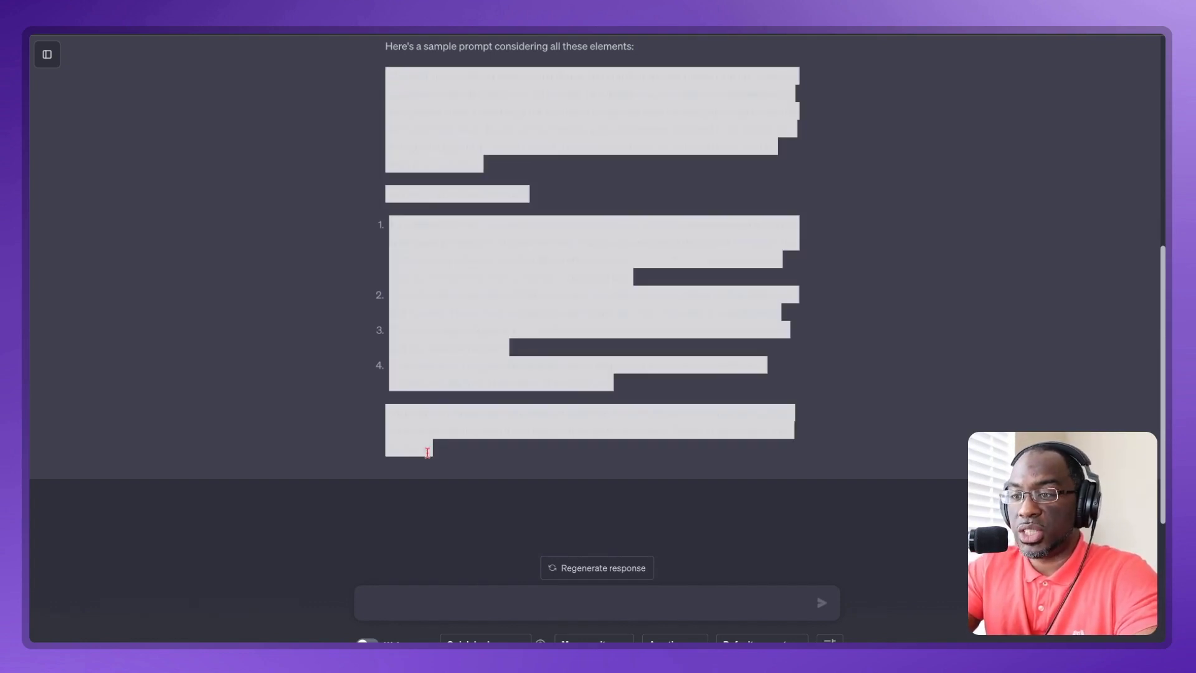
{"action": "key", "text": "ctrl+c"}
{"action": "left_click", "coordinate": [399, 604]}
{"action": "key", "text": "ctrl+v"}
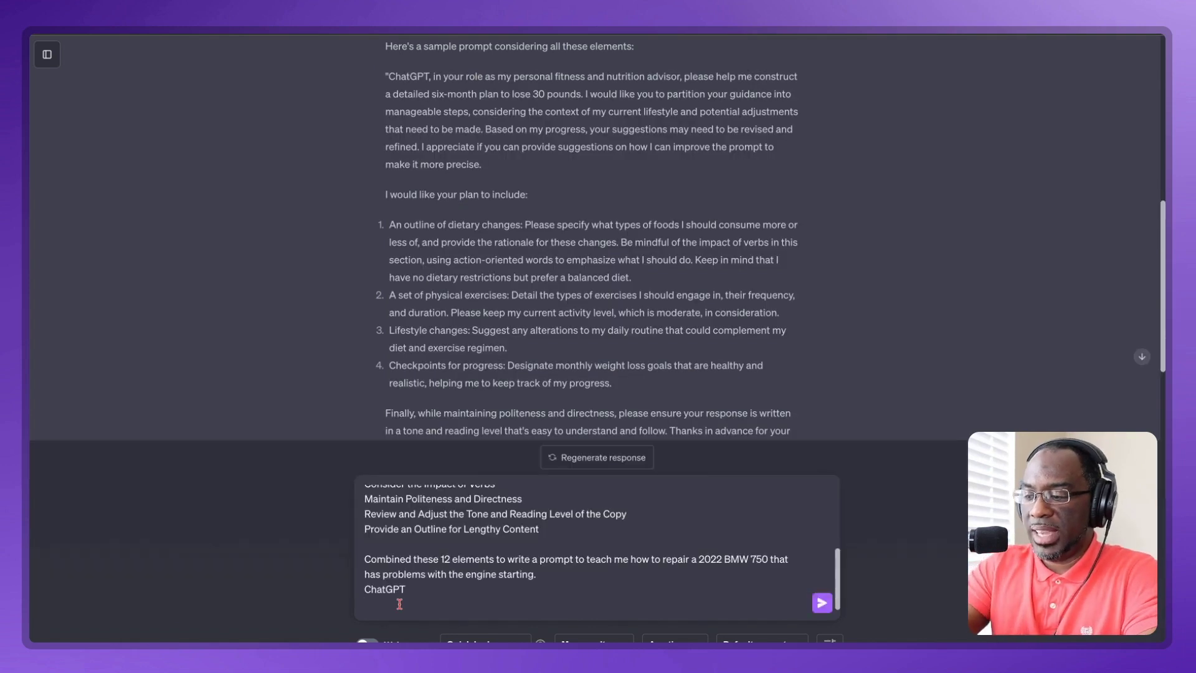
{"action": "key", "text": "Return"}
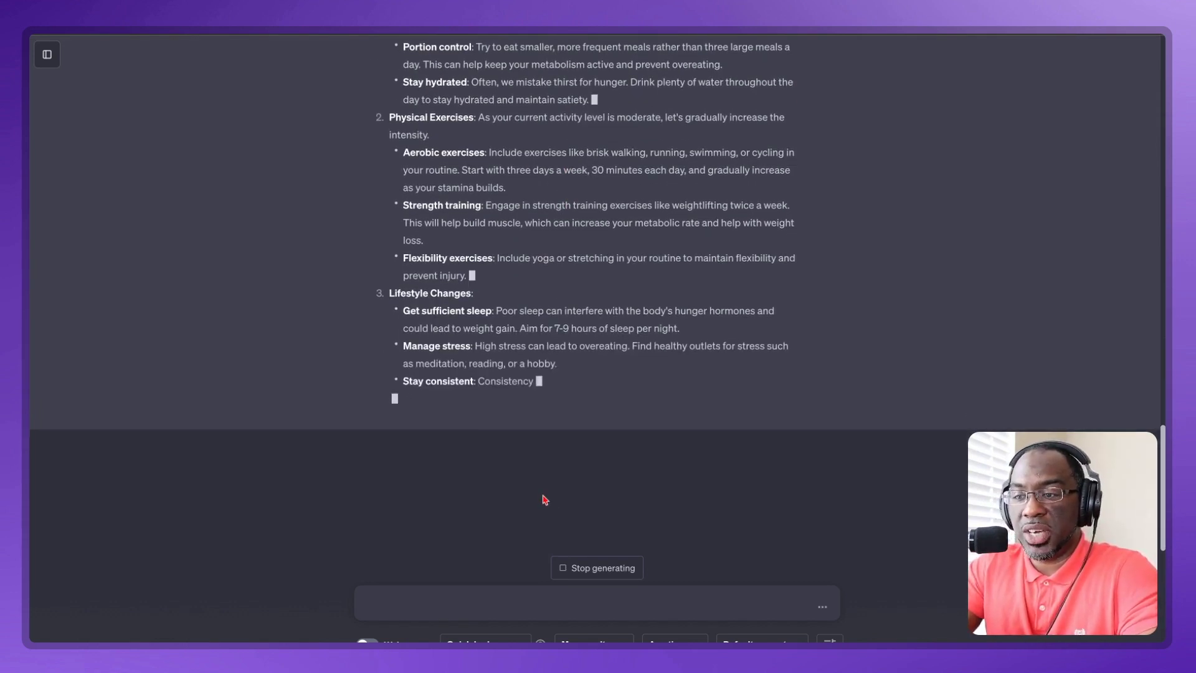
{"action": "left_click", "coordinate": [591, 568]}
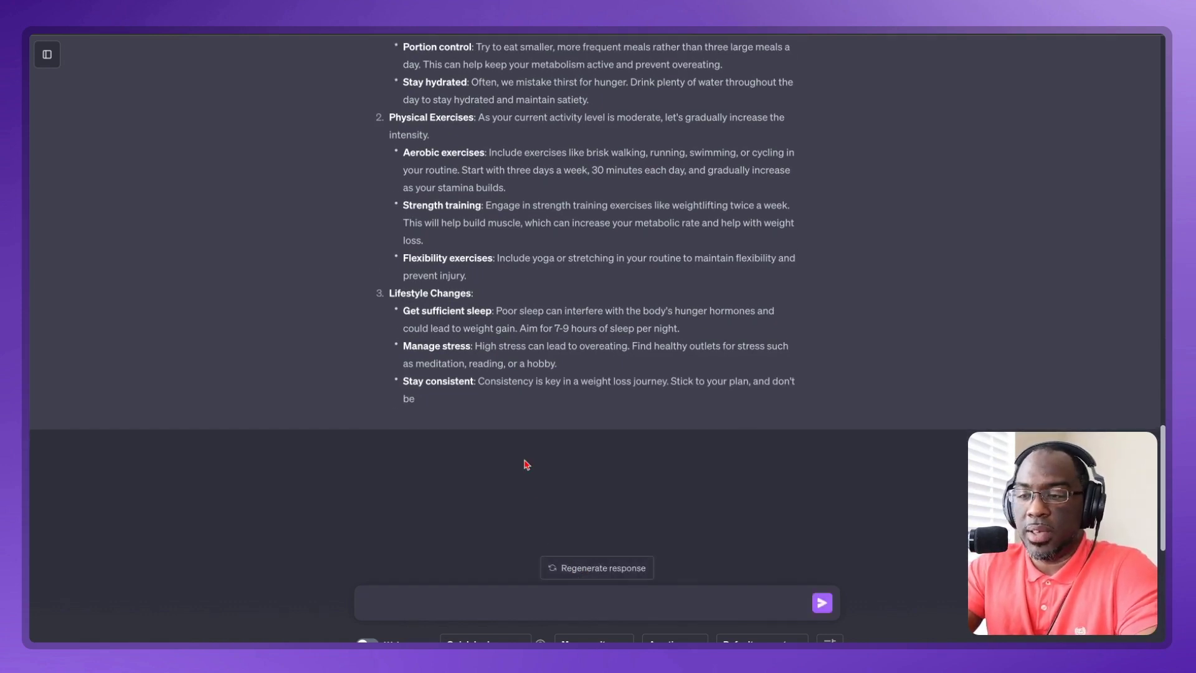
Step: Paste the 12-element list with the $1M MRR in 36 months business-plan request into the new chat
{"action": "scroll", "coordinate": [526, 464], "scroll_direction": "up", "scroll_amount": 15}
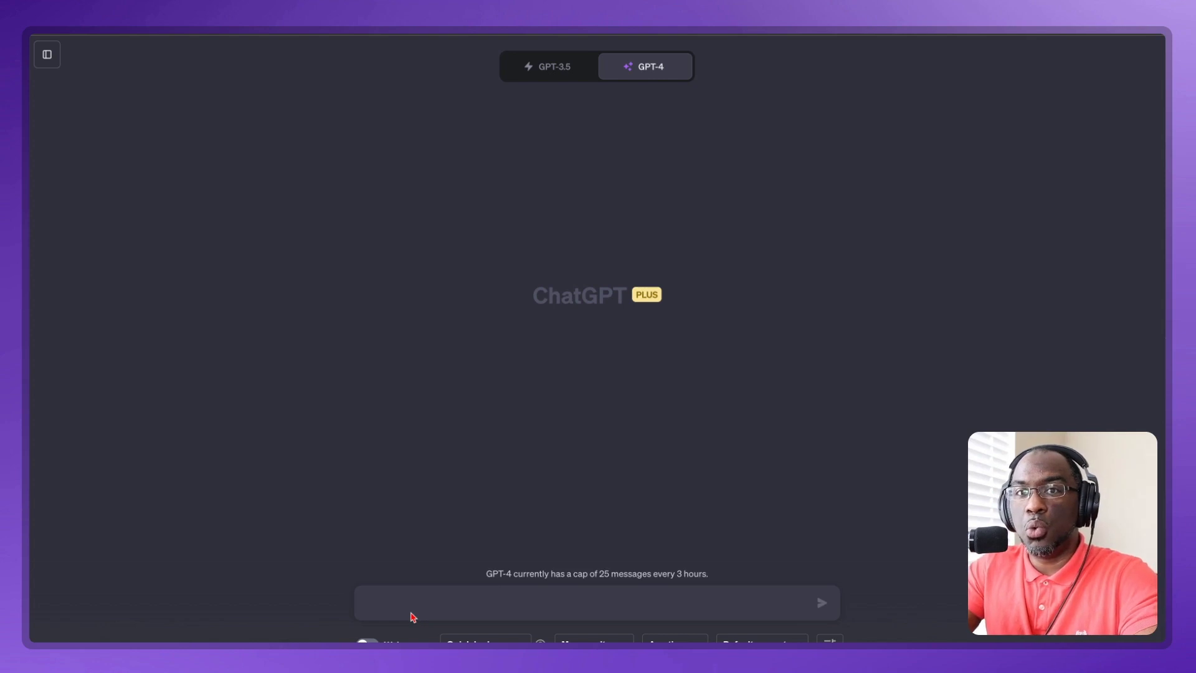
{"action": "left_click", "coordinate": [395, 604]}
{"action": "key", "text": "ctrl+v"}
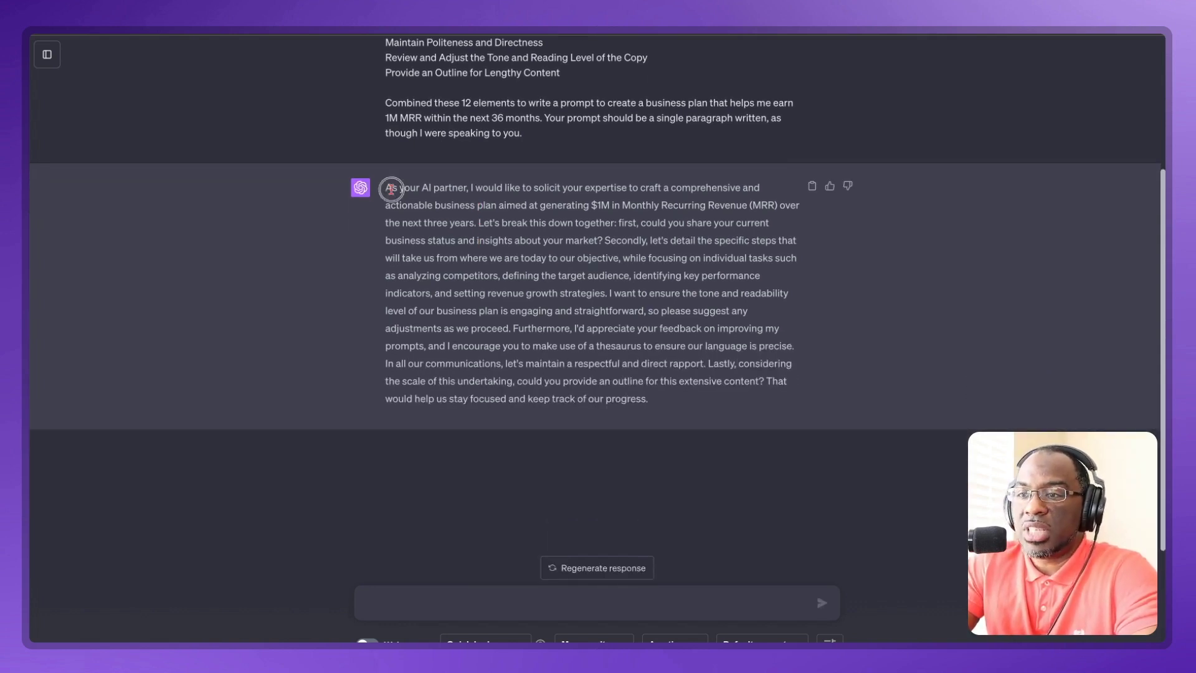
Step: Select the generated $1M MRR prompt and scroll down through GPT-4's seven business questions
{"action": "triple_click", "coordinate": [391, 188]}
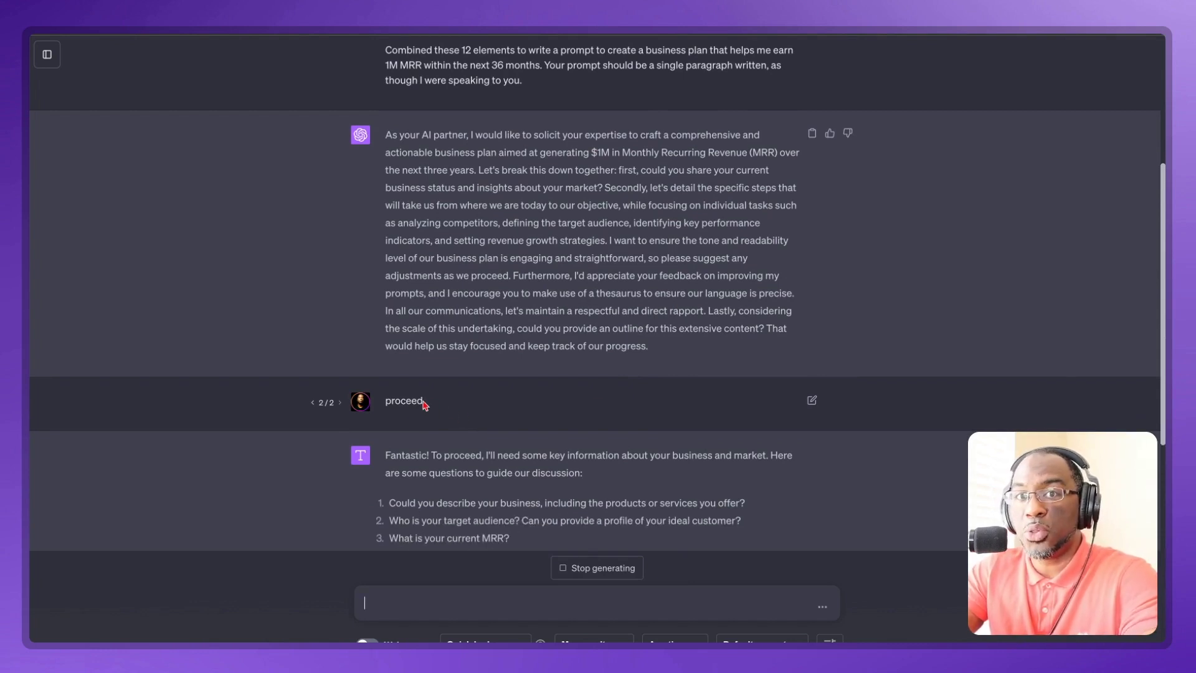
{"action": "scroll", "coordinate": [424, 405], "scroll_direction": "down", "scroll_amount": 2}
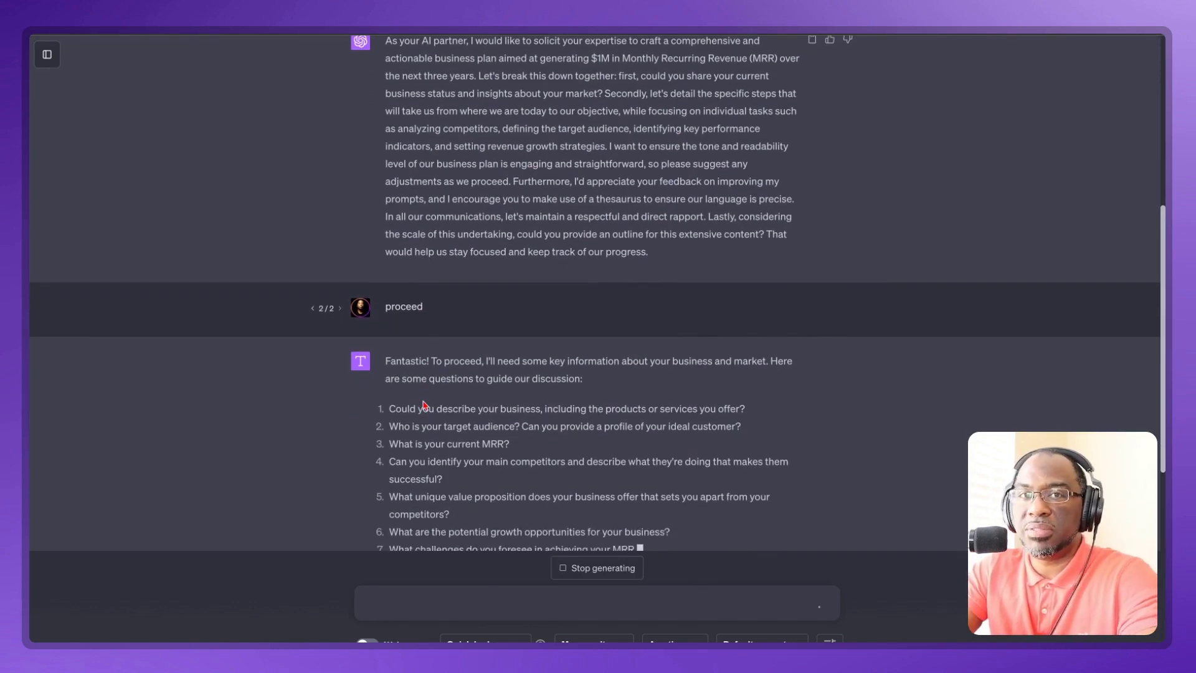
{"action": "scroll", "coordinate": [424, 405], "scroll_direction": "down", "scroll_amount": 2}
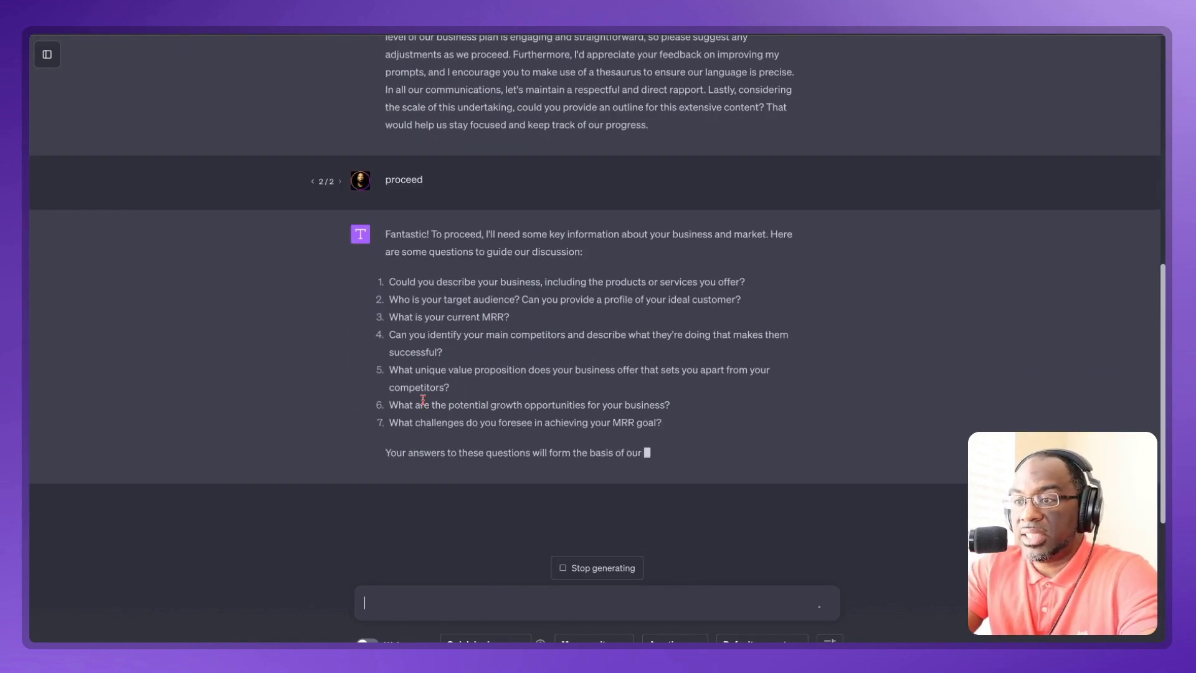